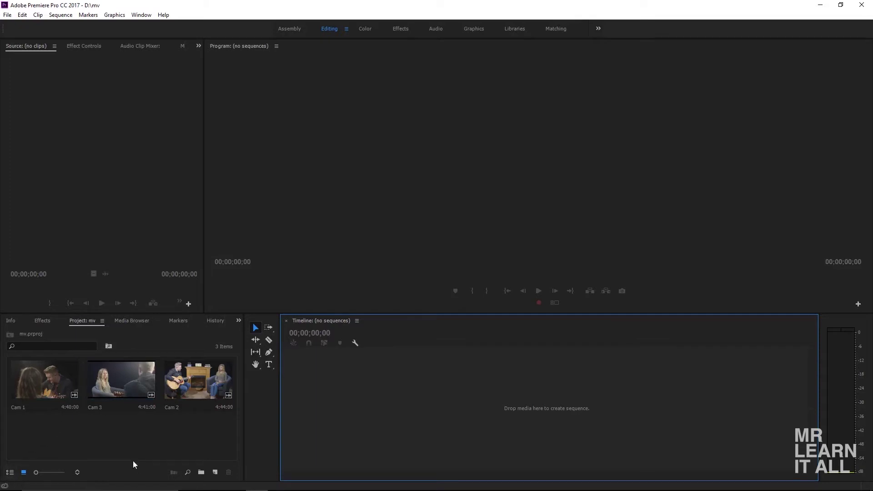
Step: Order the clips Cam 1, Cam 2, Cam 3 and combine them into the audio-synced multicam sequence 'Music video'
{"action": "double_click", "coordinate": [197, 373]}
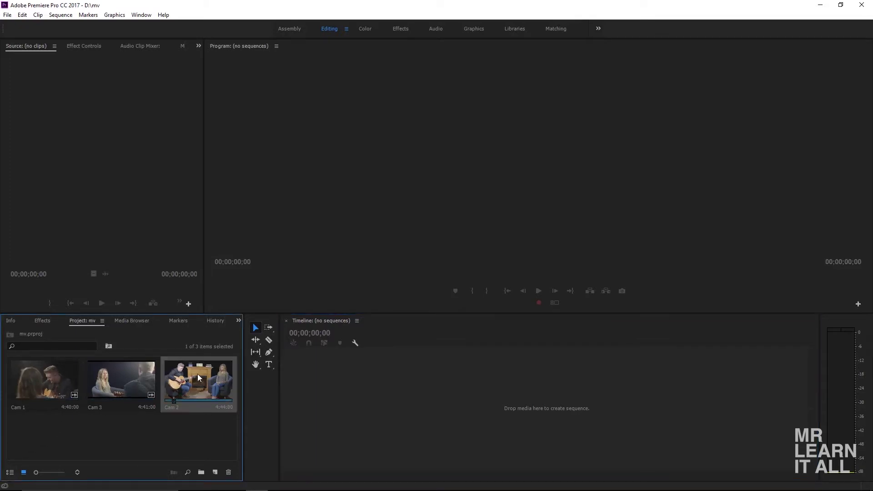
{"action": "left_click_drag", "start_coordinate": [183, 381], "coordinate": [87, 384]}
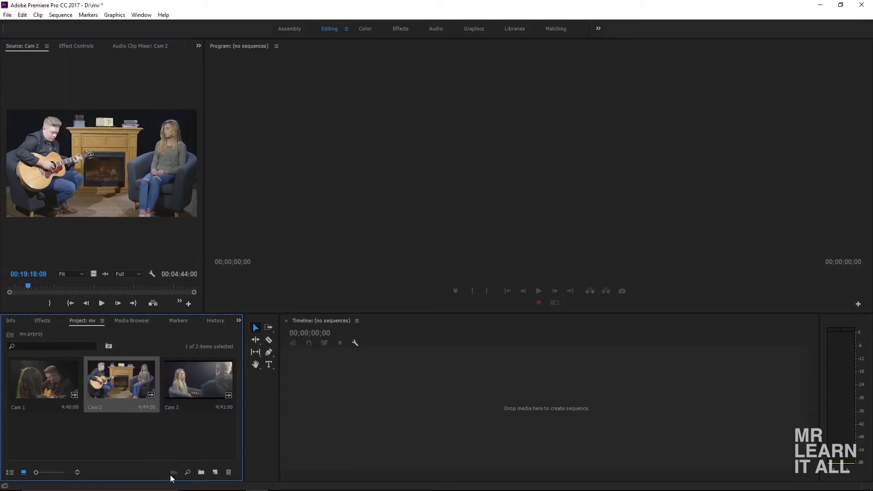
{"action": "left_click_drag", "start_coordinate": [197, 431], "coordinate": [50, 378]}
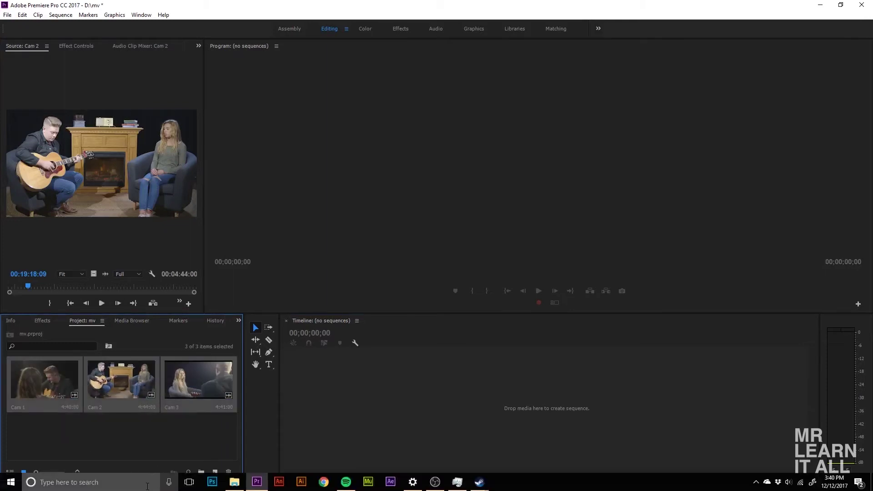
{"action": "right_click", "coordinate": [121, 380]}
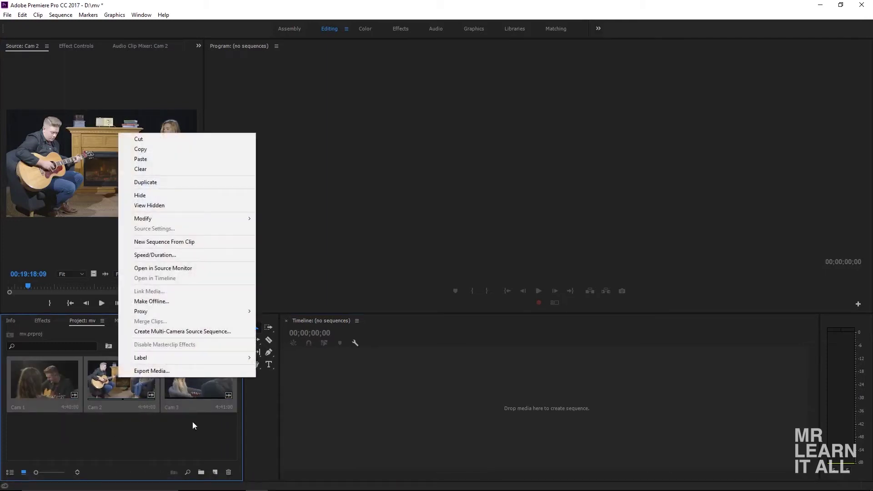
{"action": "left_click", "coordinate": [164, 332]}
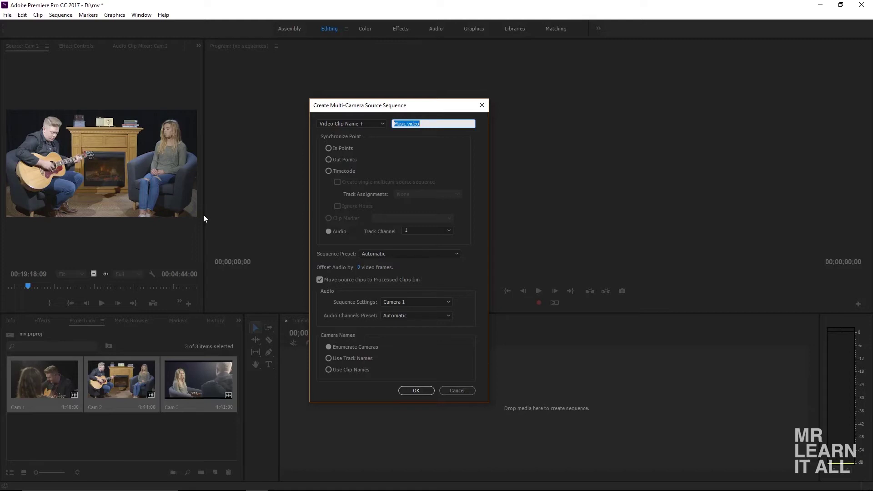
{"action": "left_click", "coordinate": [416, 391]}
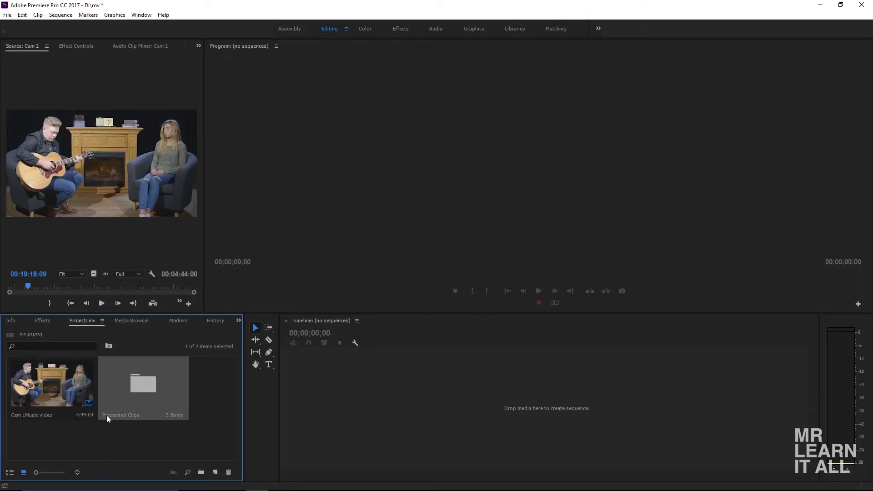
Step: Inspect the three original camera clips inside the Processed Clips bin
{"action": "left_click", "coordinate": [64, 394]}
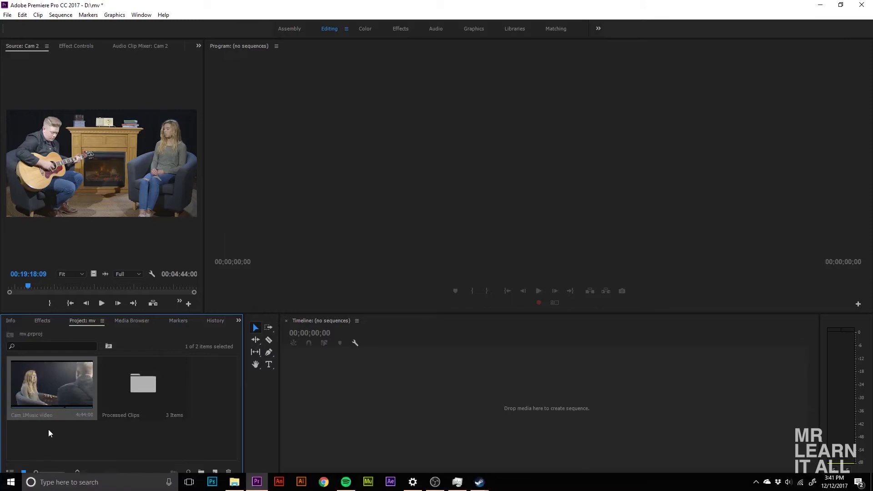
{"action": "double_click", "coordinate": [155, 384]}
{"action": "left_click_drag", "start_coordinate": [302, 187], "coordinate": [59, 105]}
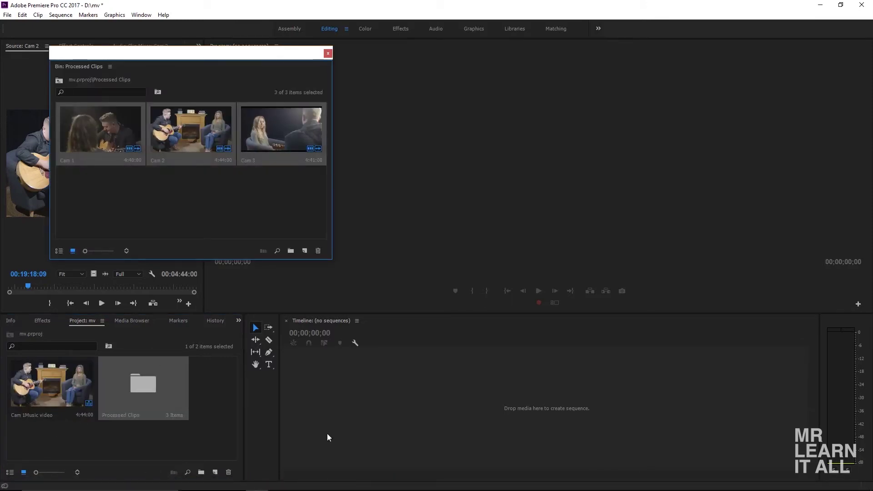
{"action": "left_click", "coordinate": [327, 54]}
Step: Drag the Cam 1Music video multicam clip onto the empty Timeline to create a new sequence
{"action": "left_click", "coordinate": [105, 450]}
{"action": "left_click", "coordinate": [45, 387]}
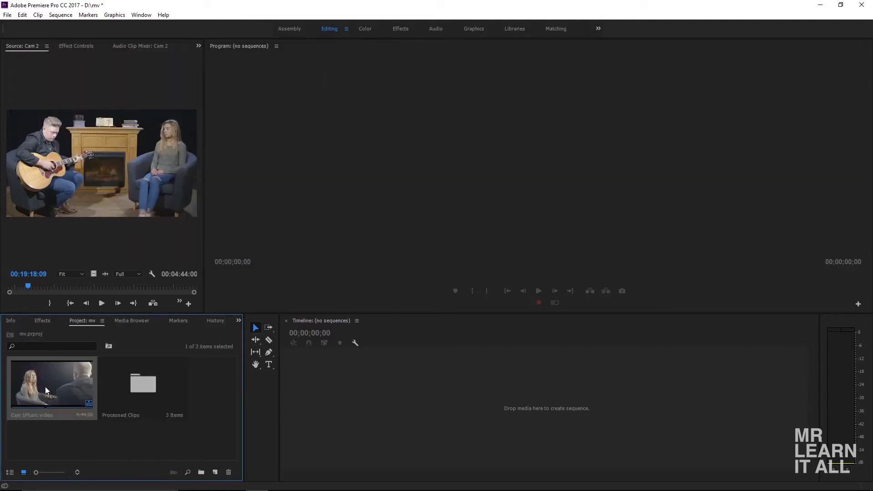
{"action": "left_click_drag", "start_coordinate": [32, 382], "coordinate": [359, 384]}
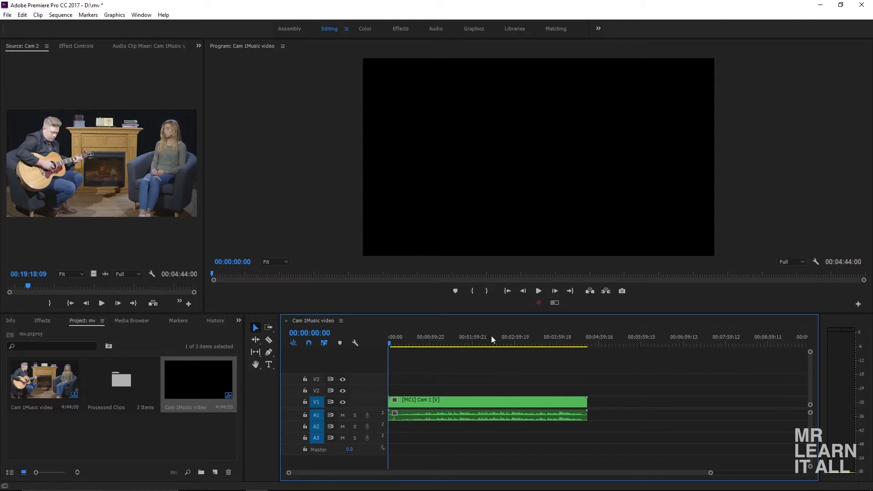
{"action": "left_click", "coordinate": [858, 304]}
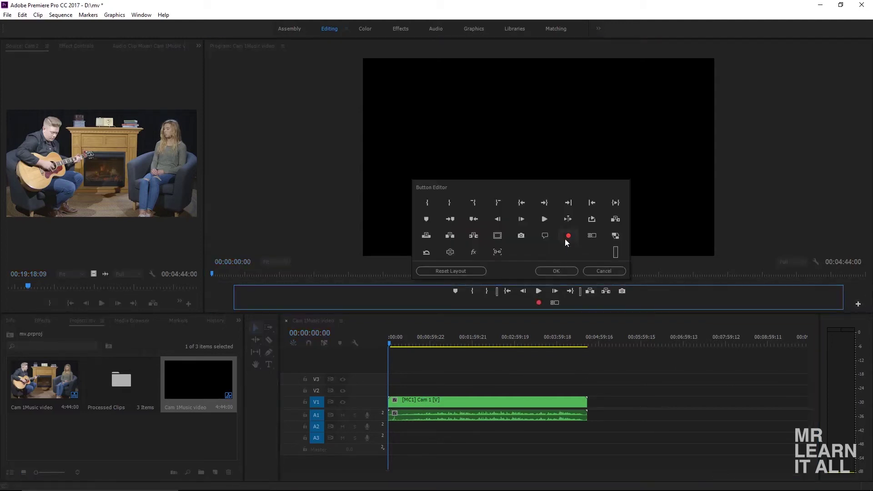
{"action": "left_click_drag", "start_coordinate": [568, 235], "coordinate": [541, 302]}
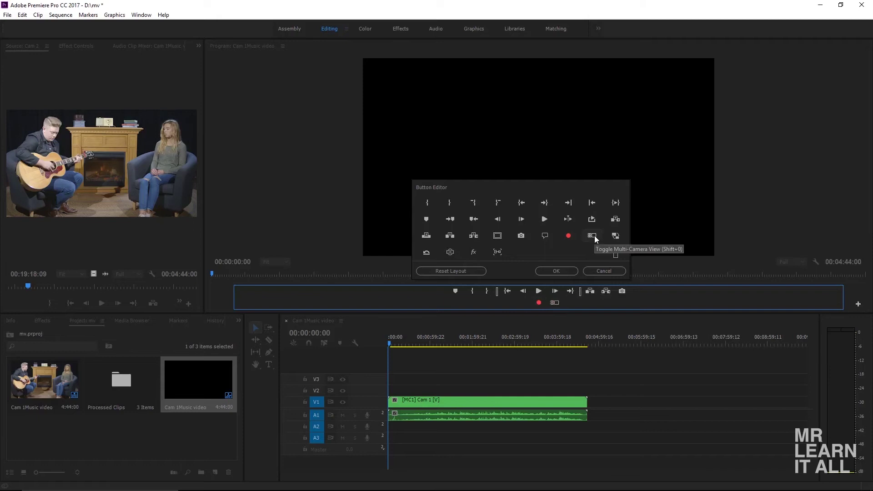
{"action": "left_click_drag", "start_coordinate": [592, 236], "coordinate": [557, 302]}
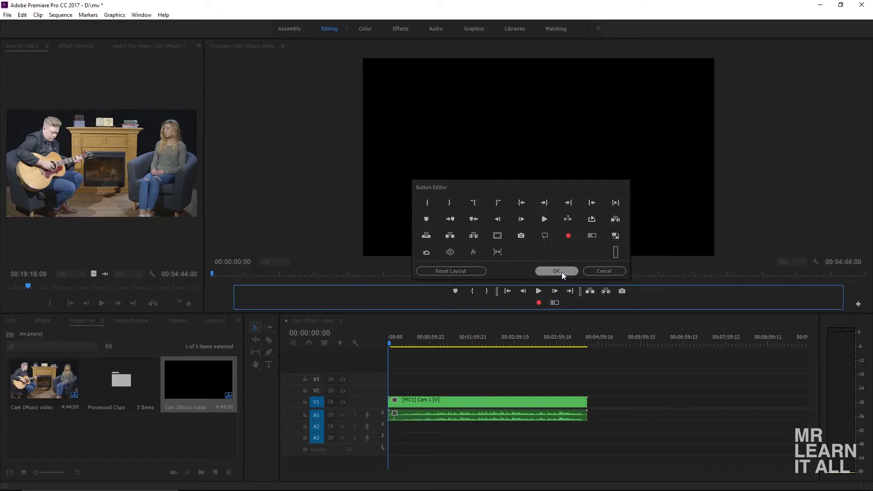
{"action": "left_click", "coordinate": [562, 271]}
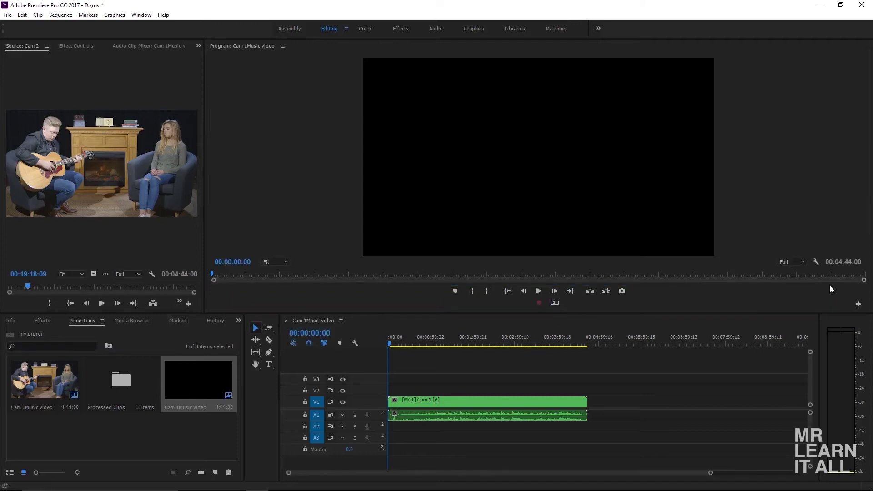
Step: Turn on the multi-camera view for the clip and park the playhead at 00:00:47:04
{"action": "left_click", "coordinate": [459, 404]}
{"action": "left_click", "coordinate": [555, 303]}
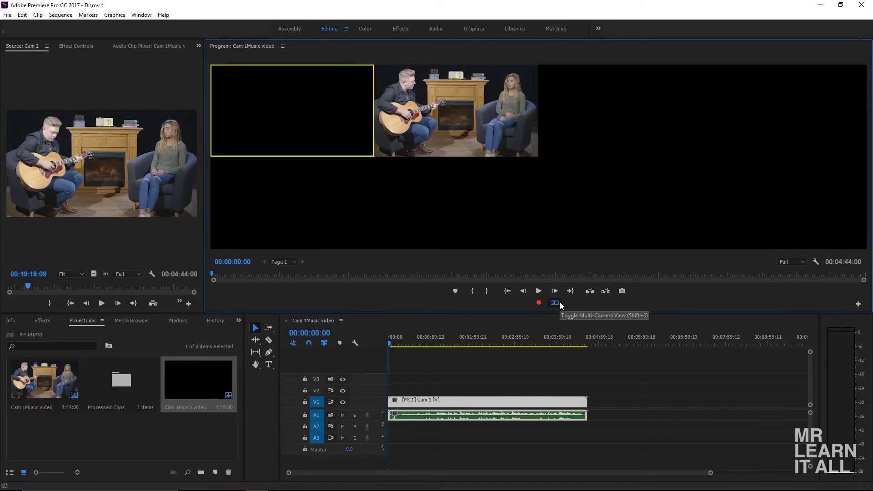
{"action": "left_click", "coordinate": [422, 344]}
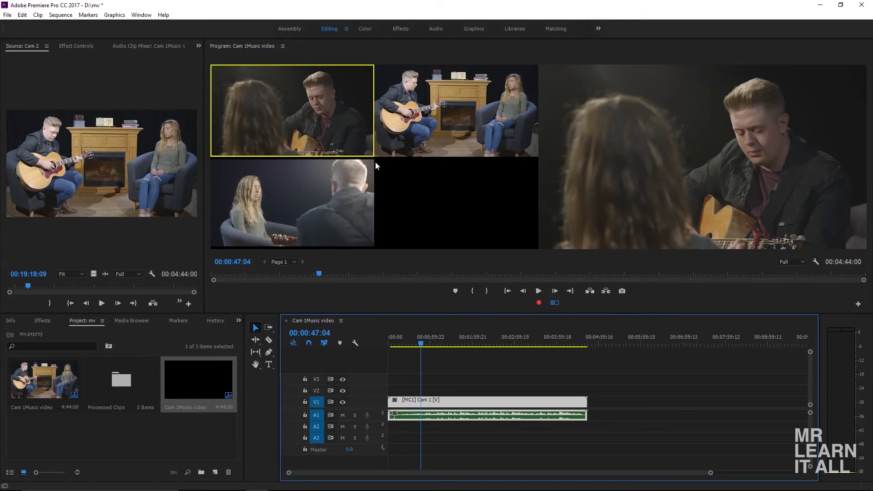
Step: Switch the multicam clip to Cam 2, then Cam 3, and check the originals in Processed Clips
{"action": "left_click", "coordinate": [433, 181]}
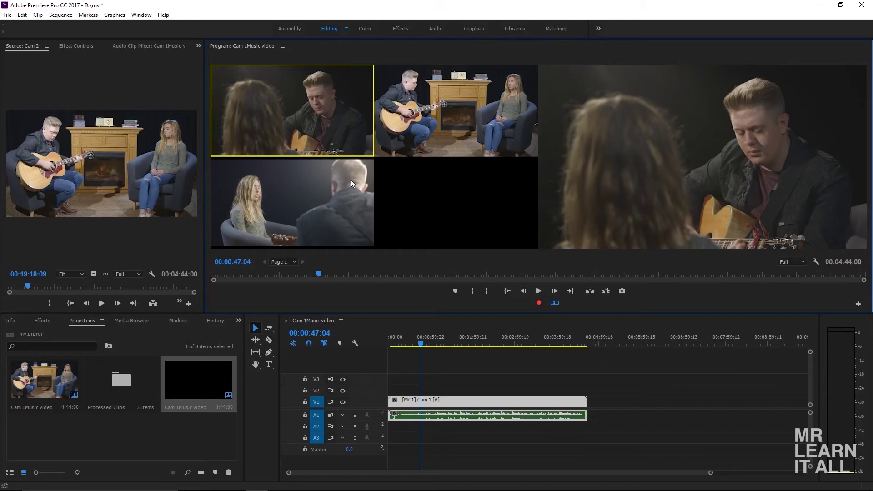
{"action": "key", "text": "2"}
{"action": "key", "text": "3"}
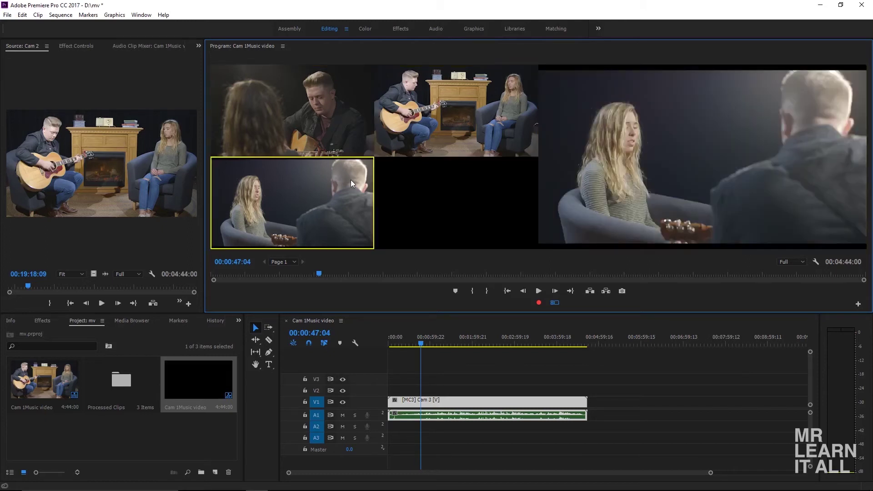
{"action": "double_click", "coordinate": [117, 374]}
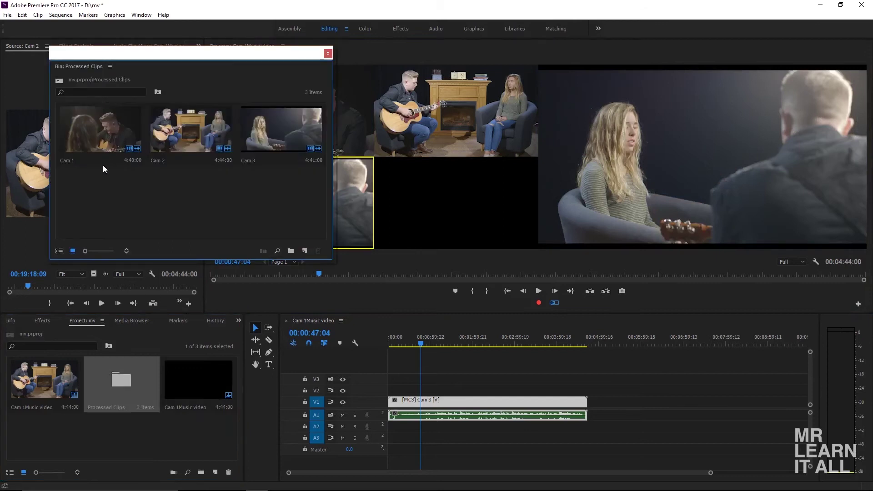
{"action": "left_click", "coordinate": [328, 54]}
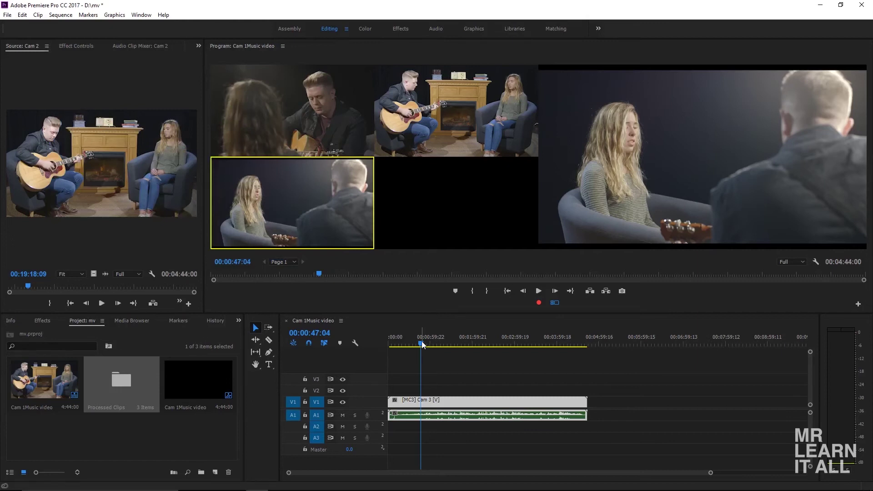
Step: Return the playhead to the sequence start and preview the song to about 00:00:56:05
{"action": "left_click", "coordinate": [539, 303]}
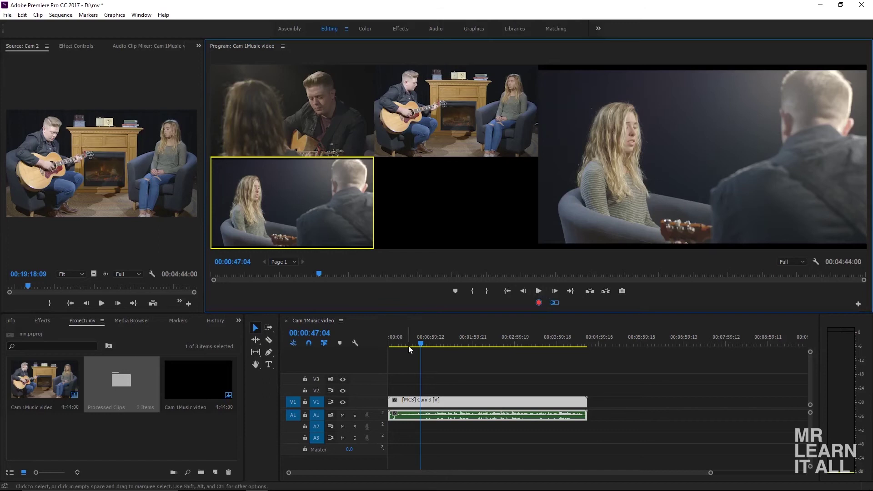
{"action": "left_click", "coordinate": [284, 371]}
{"action": "key", "text": "Home"}
{"action": "mouse_move", "coordinate": [432, 344]}
{"action": "left_mouse_down"}
{"action": "mouse_move", "coordinate": [447, 348]}
{"action": "mouse_move", "coordinate": [427, 355]}
{"action": "left_mouse_up"}
Step: During playback, cut live through Cam 1, 3, 2, 1, 3, then stop and zoom the timeline in
{"action": "left_click", "coordinate": [539, 290]}
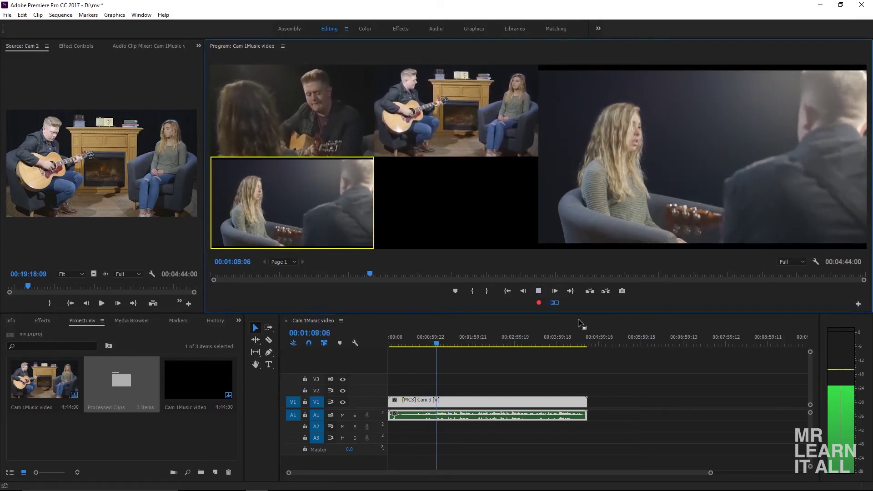
{"action": "key", "text": "1"}
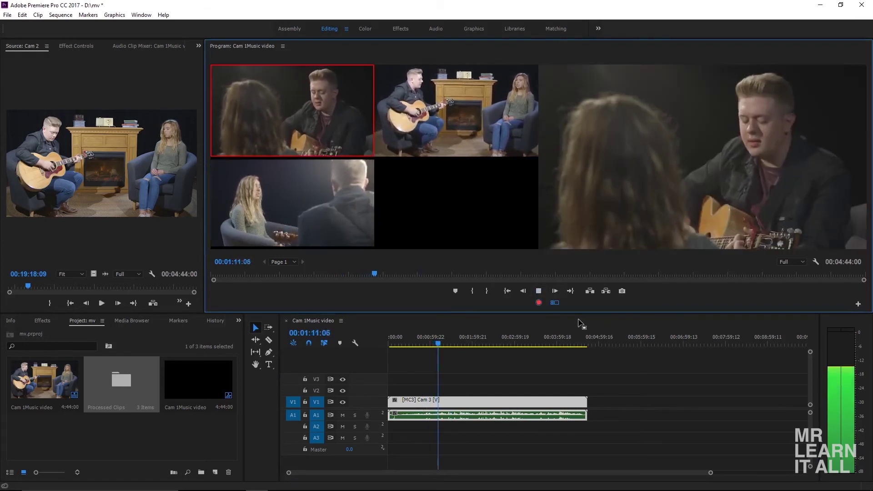
{"action": "key", "text": "3"}
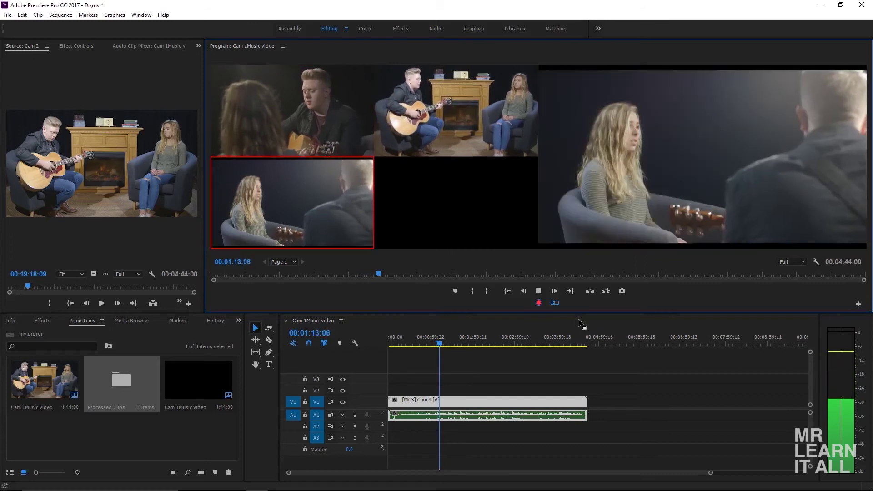
{"action": "key", "text": "2"}
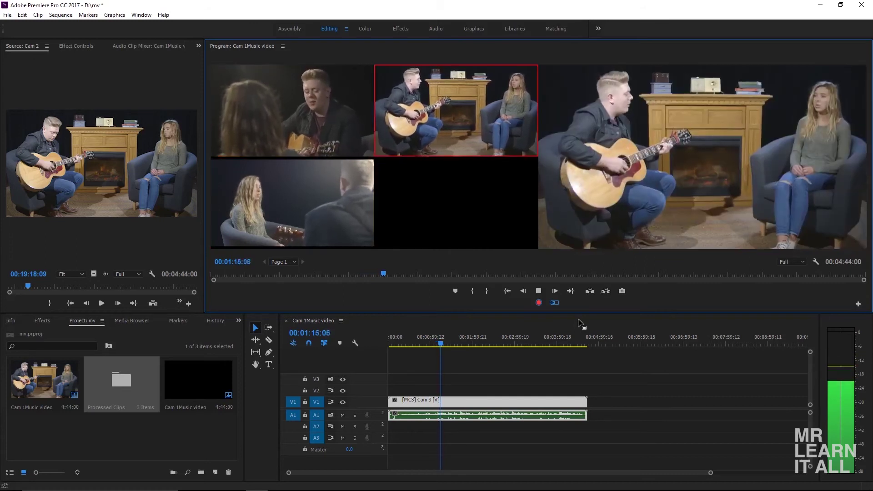
{"action": "key", "text": "1"}
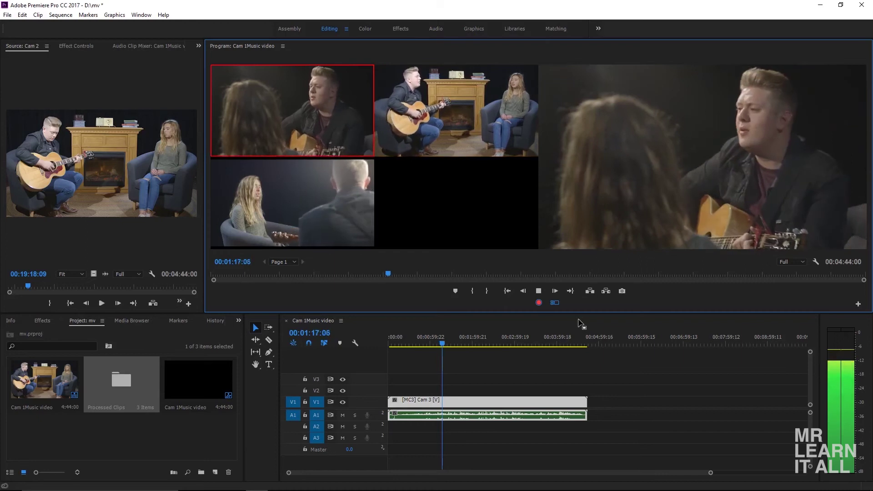
{"action": "key", "text": "3"}
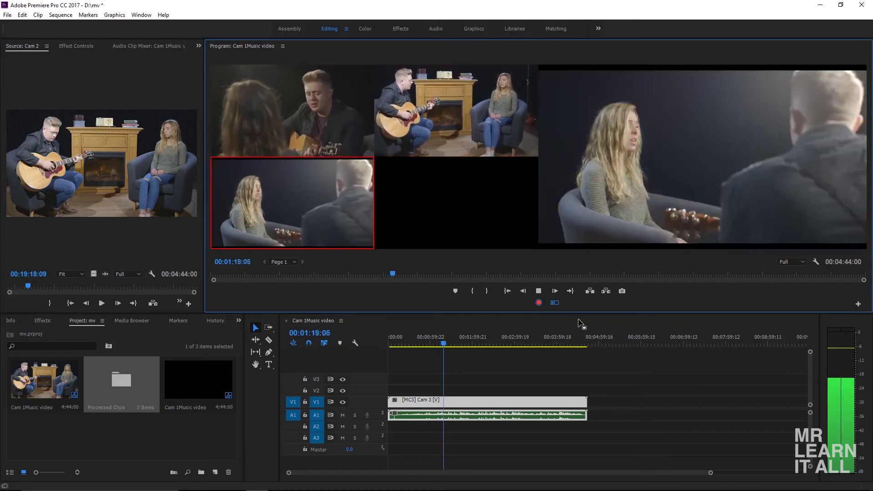
{"action": "key", "text": "space"}
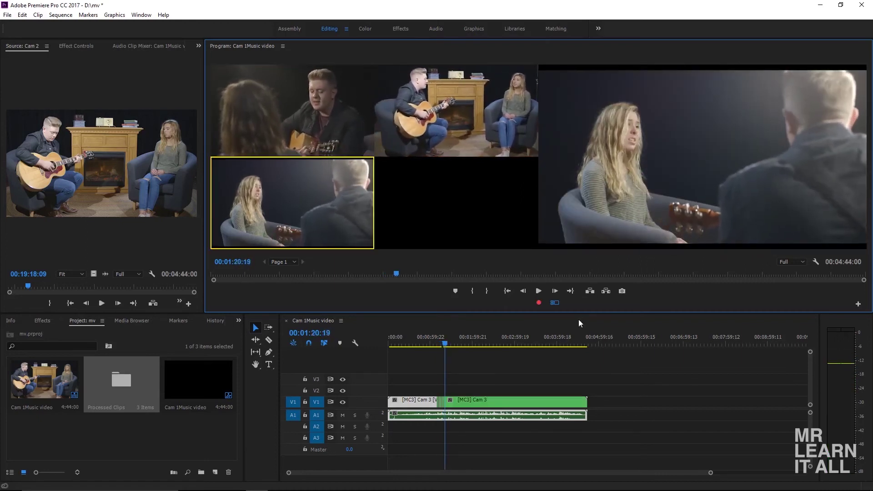
{"action": "left_click", "coordinate": [740, 477]}
{"action": "key", "text": "="}
{"action": "key", "text": "="}
{"action": "key", "text": "="}
{"action": "key", "text": "="}
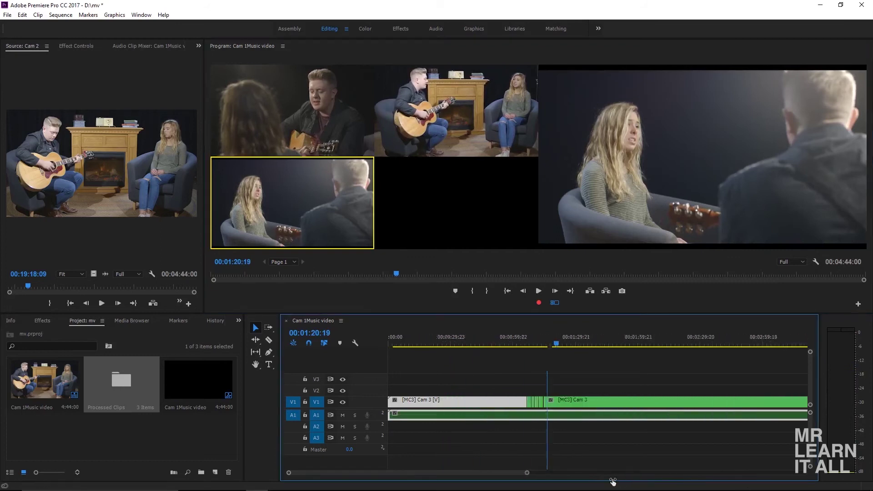
Step: Scrub back to 01:18:10, select the Cam 3 clip after the Cam 1 clip and switch it to Cam 1
{"action": "left_click", "coordinate": [526, 341]}
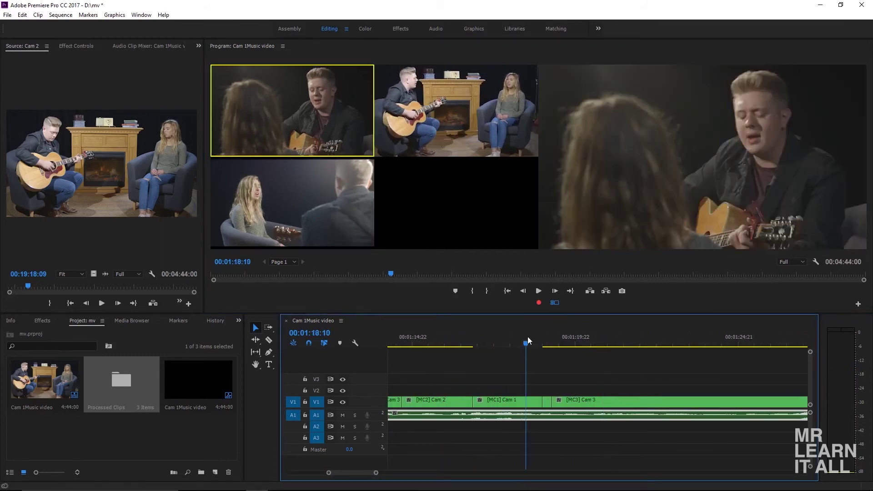
{"action": "left_click_drag", "start_coordinate": [529, 340], "coordinate": [574, 367]}
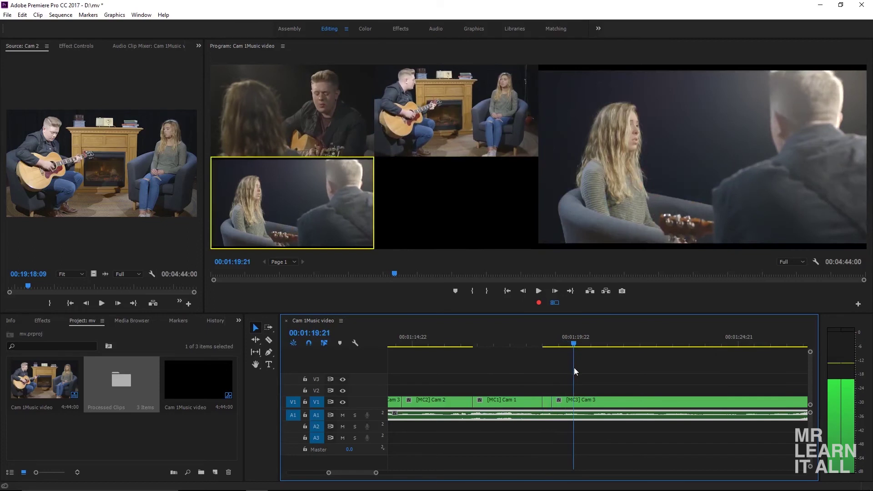
{"action": "left_click", "coordinate": [548, 402]}
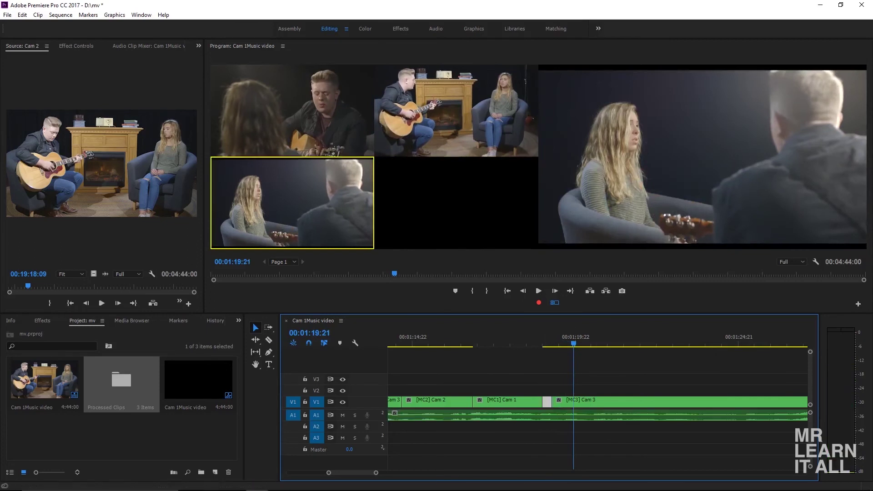
{"action": "left_click", "coordinate": [326, 118]}
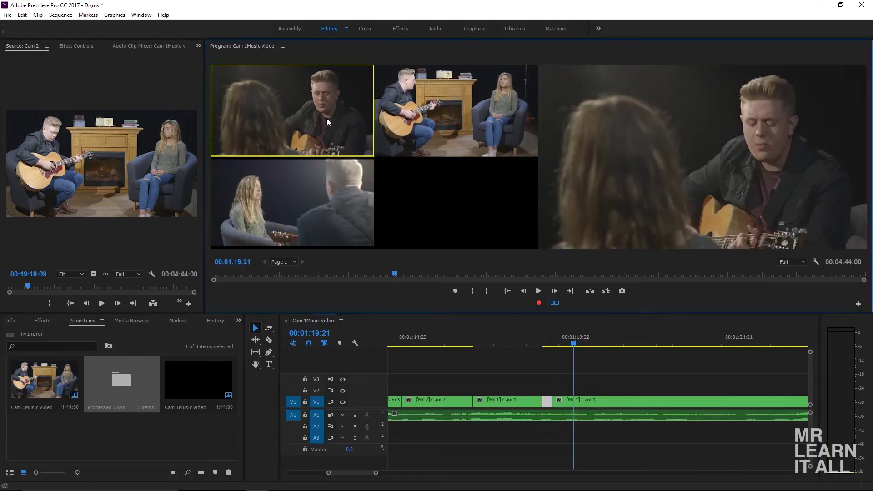
Step: Scrub past the edited cut to verify it, then zoom the timeline back out
{"action": "left_click", "coordinate": [557, 342]}
{"action": "mouse_move", "coordinate": [558, 342]}
{"action": "left_mouse_down"}
{"action": "mouse_move", "coordinate": [539, 341]}
{"action": "mouse_move", "coordinate": [577, 341]}
{"action": "mouse_move", "coordinate": [528, 343]}
{"action": "mouse_move", "coordinate": [549, 348]}
{"action": "left_mouse_up"}
{"action": "left_click", "coordinate": [315, 115]}
{"action": "left_click_drag", "start_coordinate": [376, 473], "coordinate": [438, 473]}
{"action": "left_click", "coordinate": [597, 340]}
Step: Starting near 00:38, record live cuts to Cam 1, Cam 2 and back to Cam 3 during playback
{"action": "scroll", "coordinate": [573, 394], "scroll_direction": "up", "scroll_amount": 5}
{"action": "left_click", "coordinate": [550, 342]}
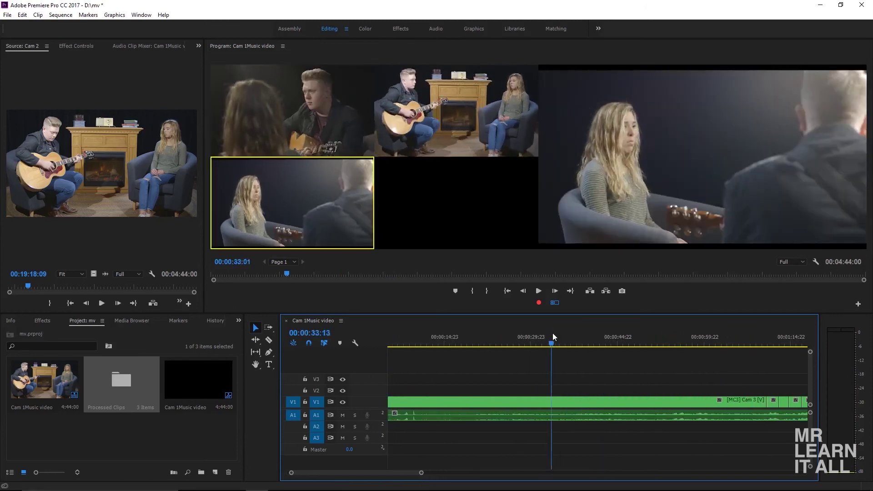
{"action": "left_click", "coordinate": [582, 341]}
{"action": "left_click", "coordinate": [539, 290]}
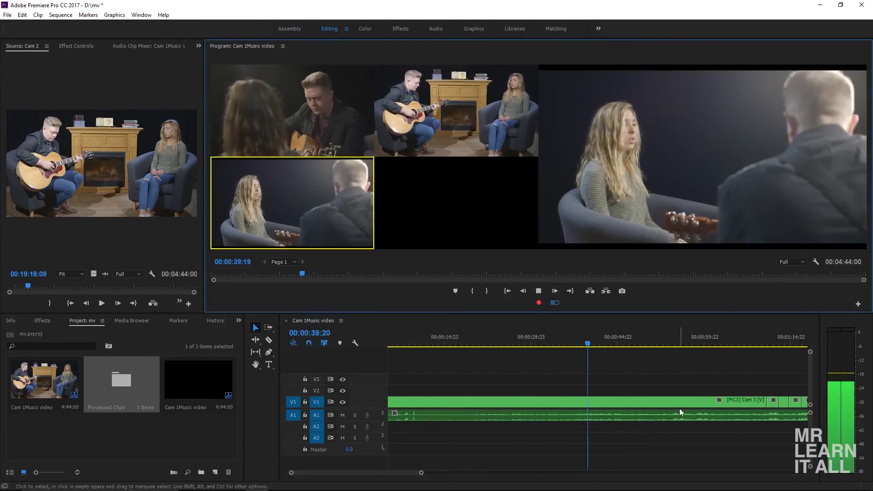
{"action": "key", "text": "1"}
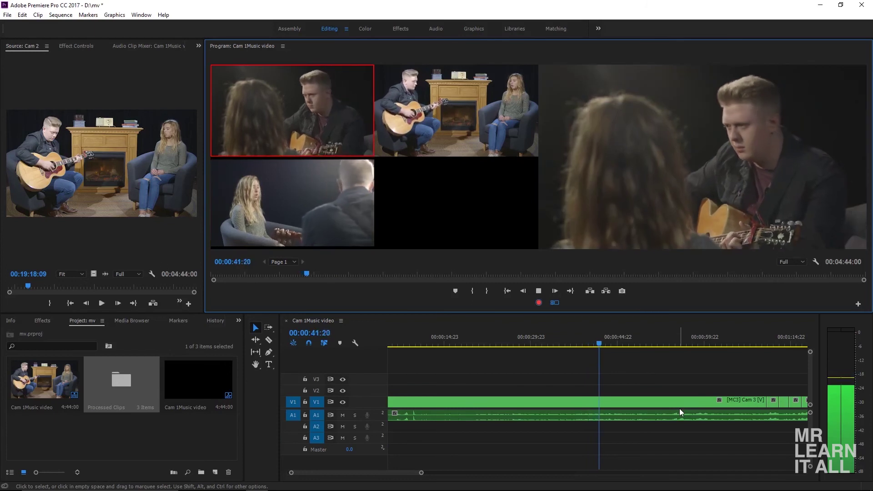
{"action": "key", "text": "2"}
{"action": "key", "text": "3"}
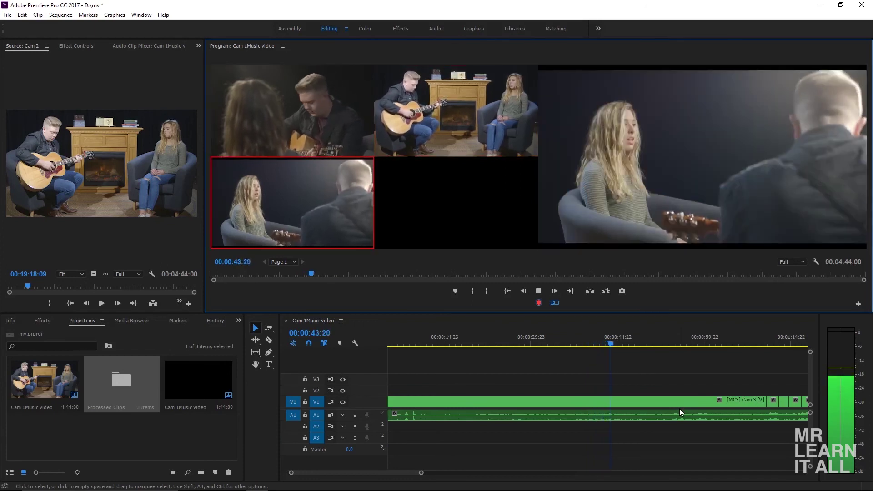
{"action": "key", "text": "space"}
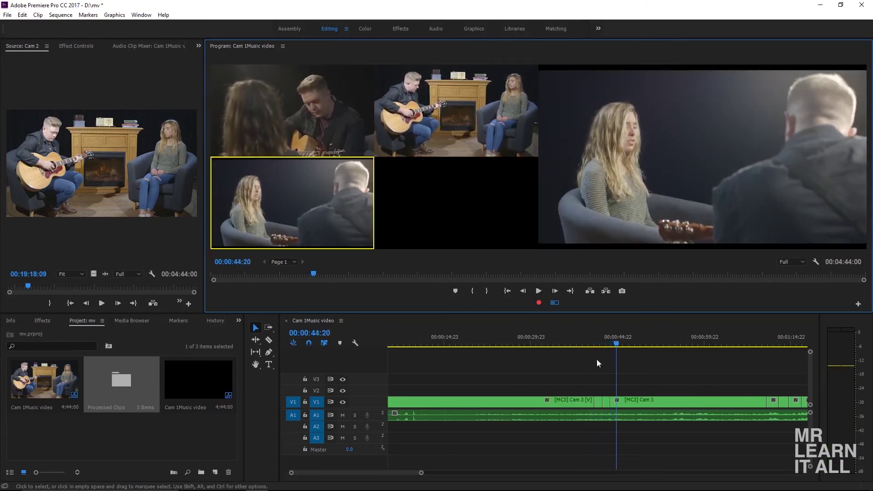
{"action": "scroll", "coordinate": [599, 407], "scroll_direction": "up", "scroll_amount": 3}
{"action": "left_click", "coordinate": [406, 480]}
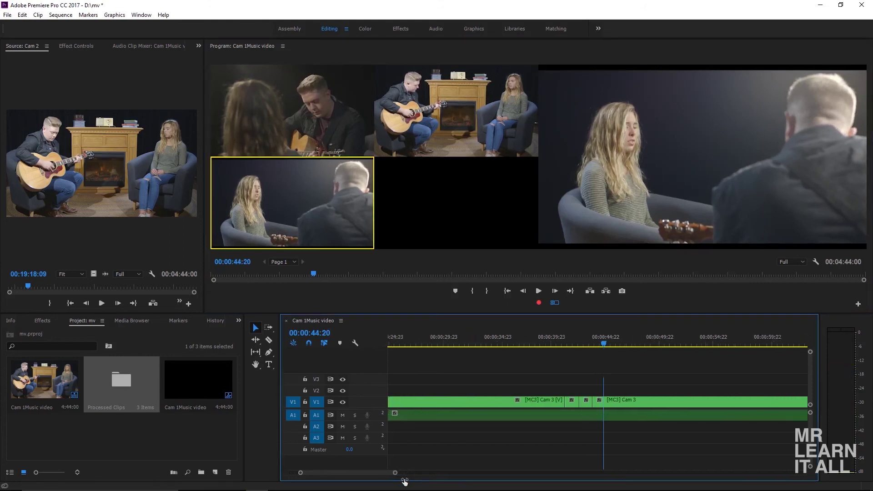
Step: Zoom in at 00:43:06, switch the [MC2] Cam 2 clip to Cam 1, then zoom out to the whole sequence
{"action": "left_click_drag", "start_coordinate": [407, 480], "coordinate": [350, 472]}
{"action": "left_click_drag", "start_coordinate": [498, 342], "coordinate": [537, 351]}
{"action": "left_click", "coordinate": [525, 402]}
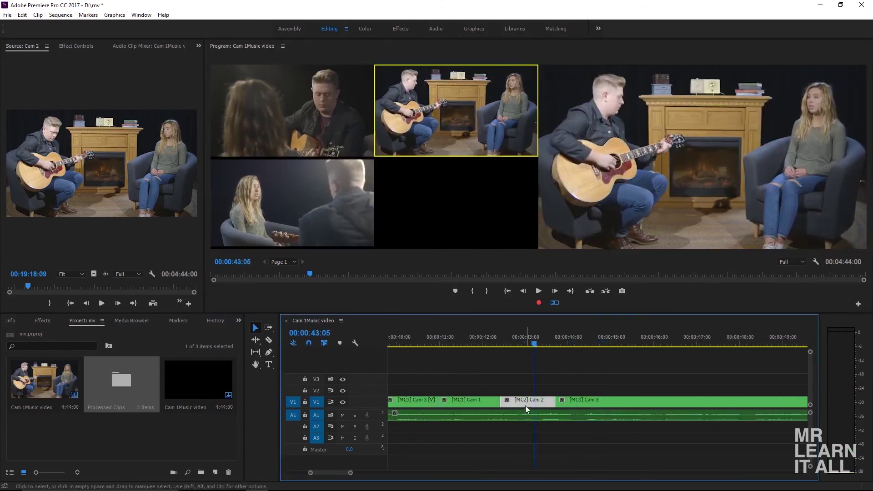
{"action": "left_click", "coordinate": [309, 145]}
{"action": "left_click_drag", "start_coordinate": [537, 342], "coordinate": [469, 343]}
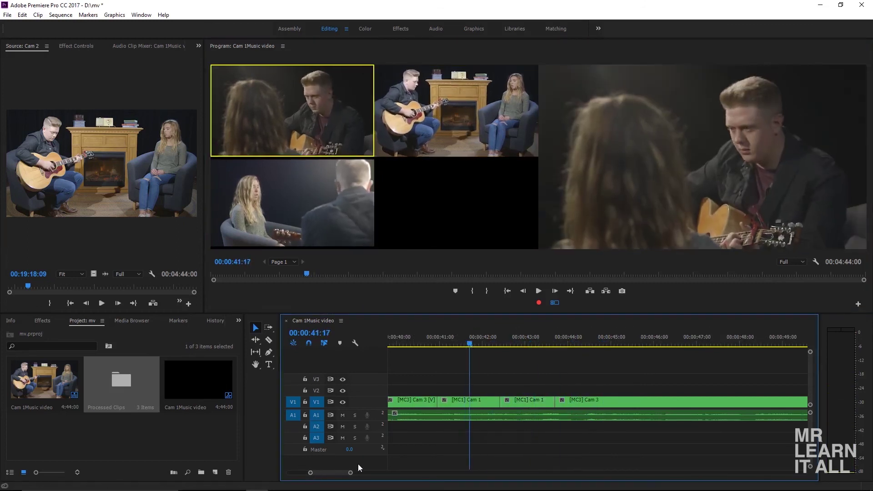
{"action": "left_click_drag", "start_coordinate": [351, 473], "coordinate": [593, 460]}
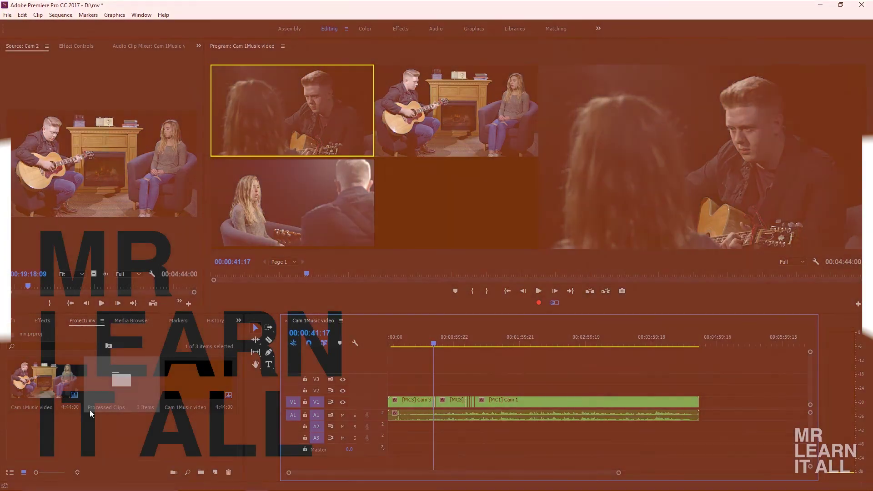